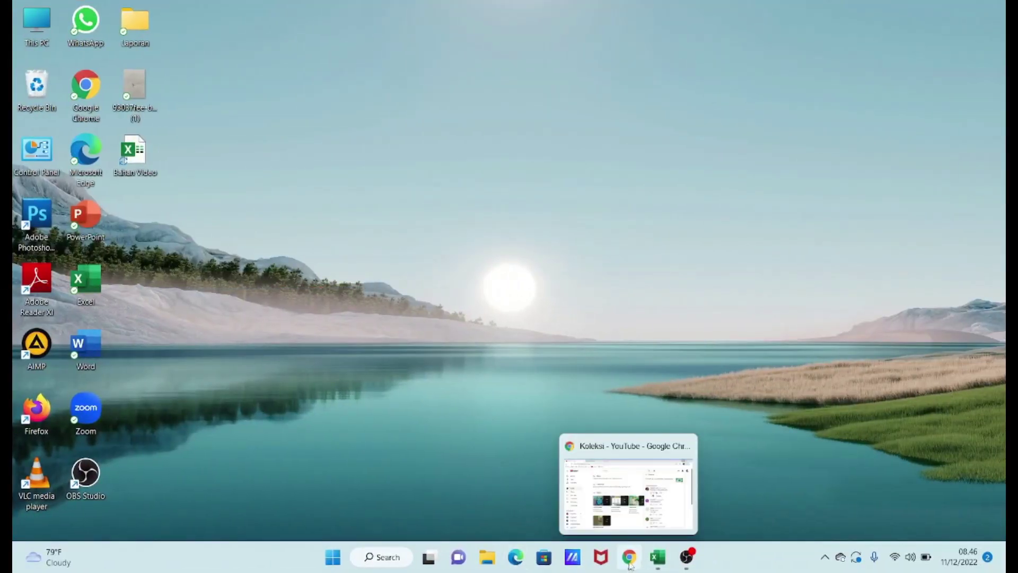
# Restore the Chrome window with the YouTube library, then minimize it to reveal the desktop.
pyautogui.click(619, 496)
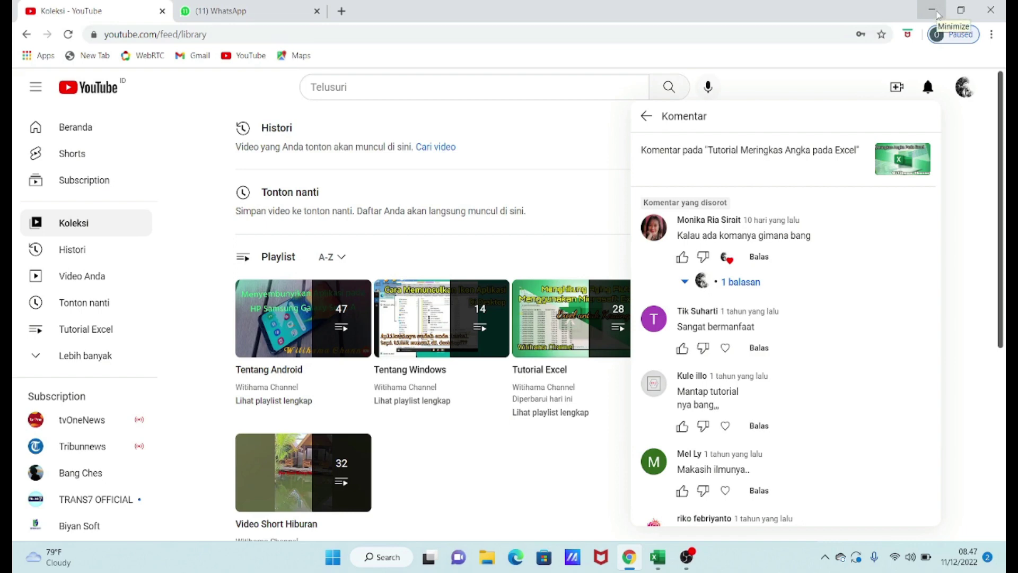
pyautogui.click(932, 10)
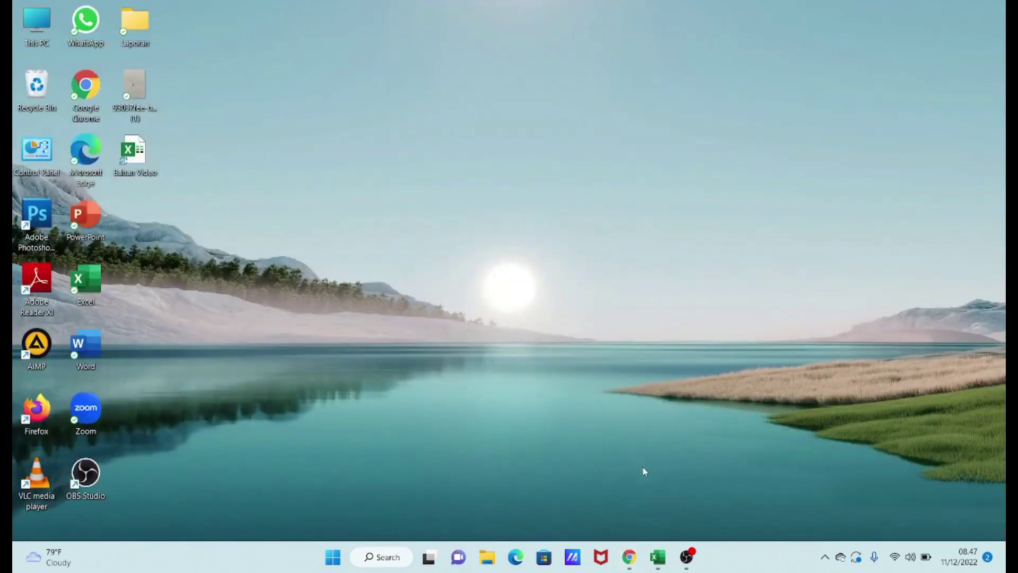
pyautogui.moveTo(657, 556)
pyautogui.click(663, 476)
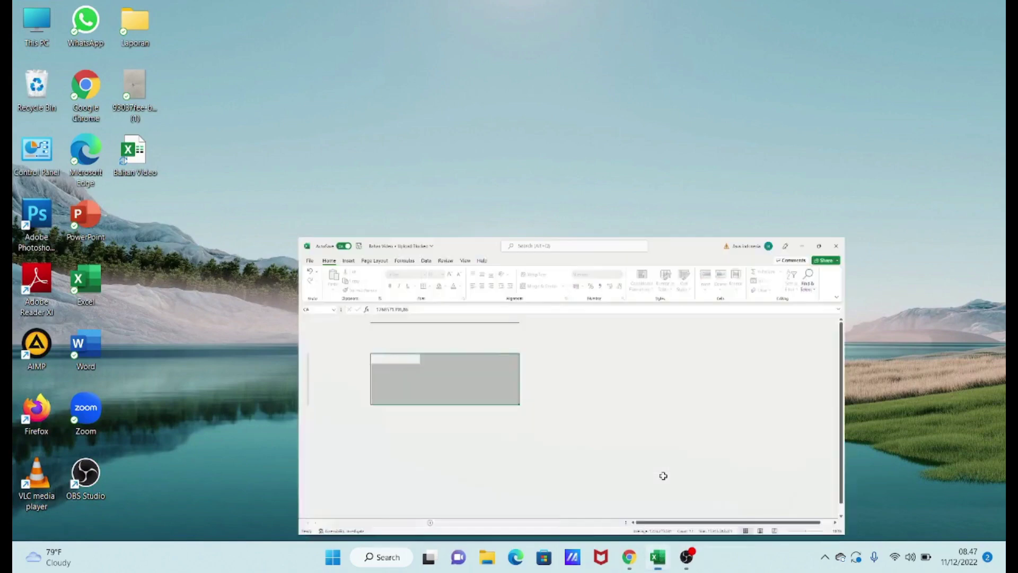
pyautogui.click(509, 298)
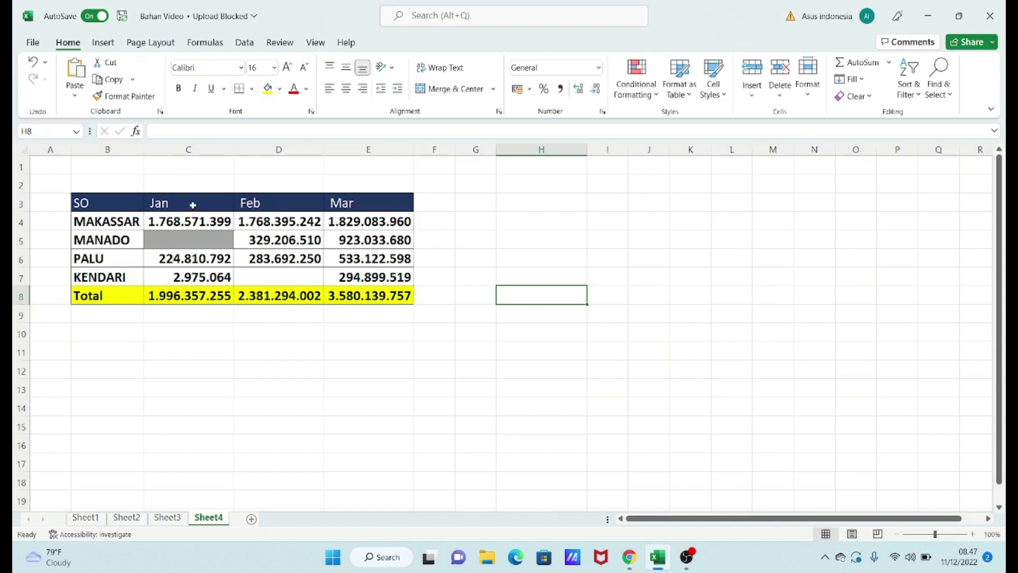
pyautogui.moveTo(182, 219); pyautogui.dragTo(355, 279)
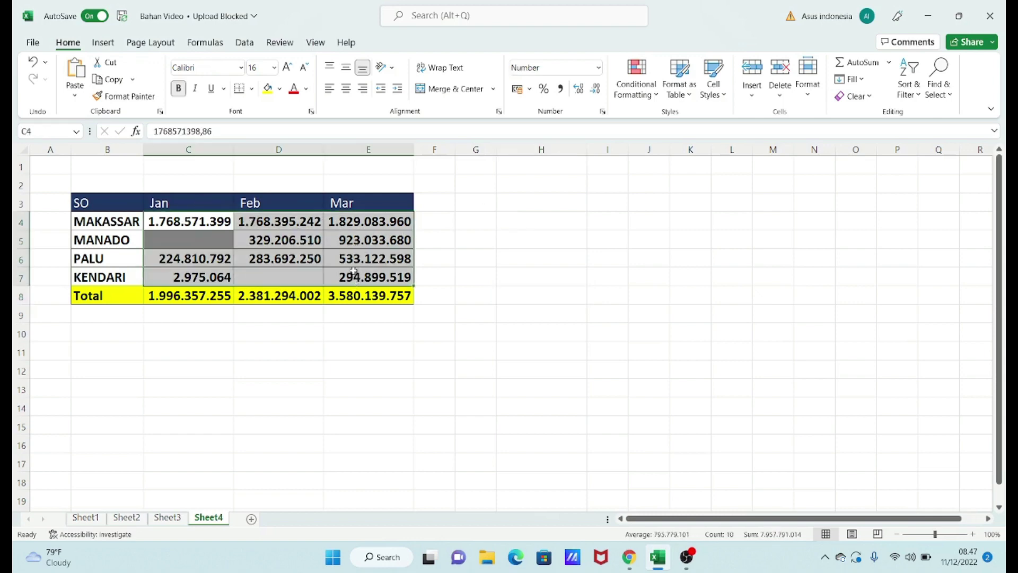
pyautogui.click(480, 225)
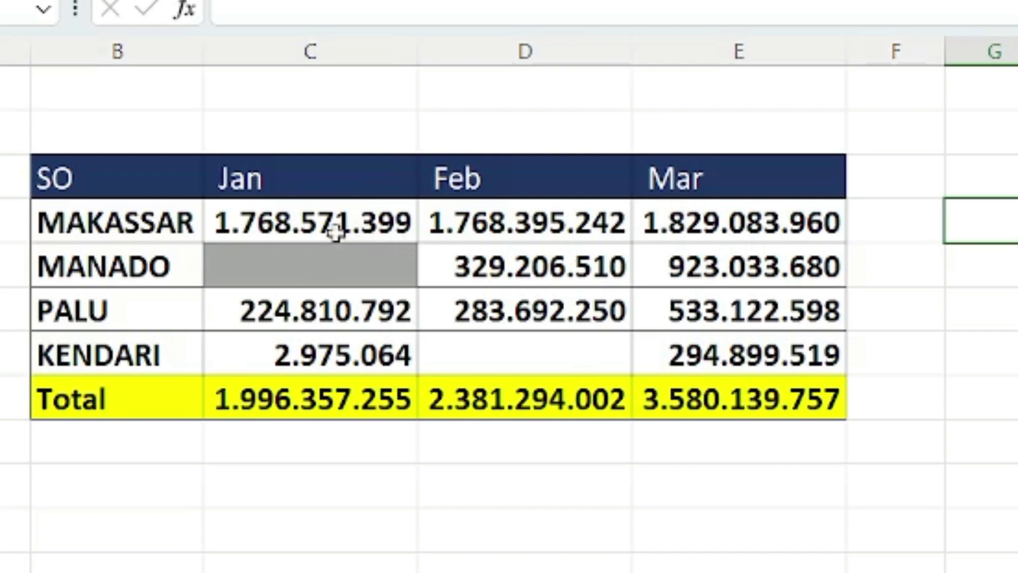
pyautogui.moveTo(244, 221); pyautogui.dragTo(360, 297)
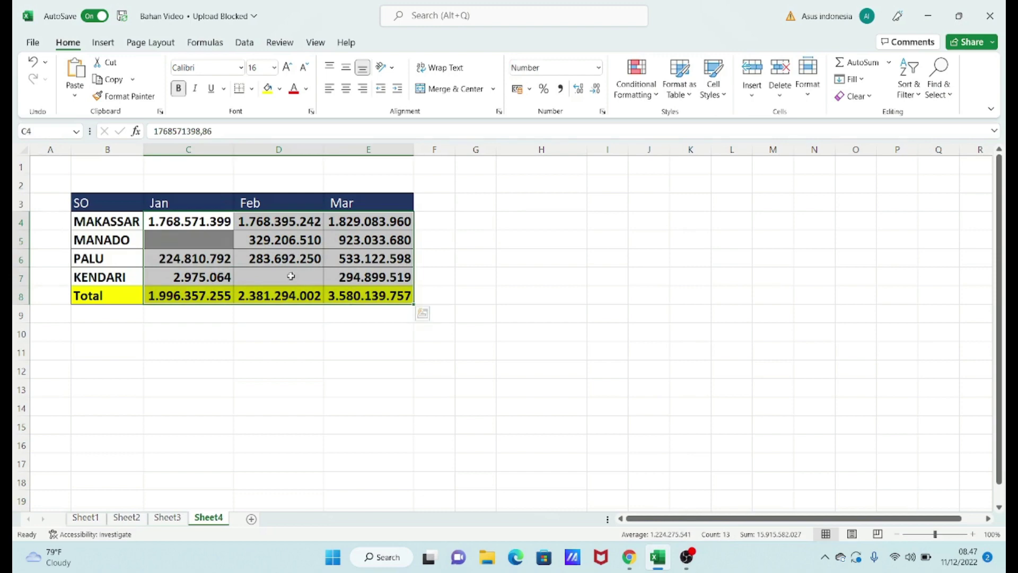
# Give the Jan–Mar figures a custom format ending in two separators, so MAKASSAR reads 1.769.
pyautogui.rightClick(257, 262)
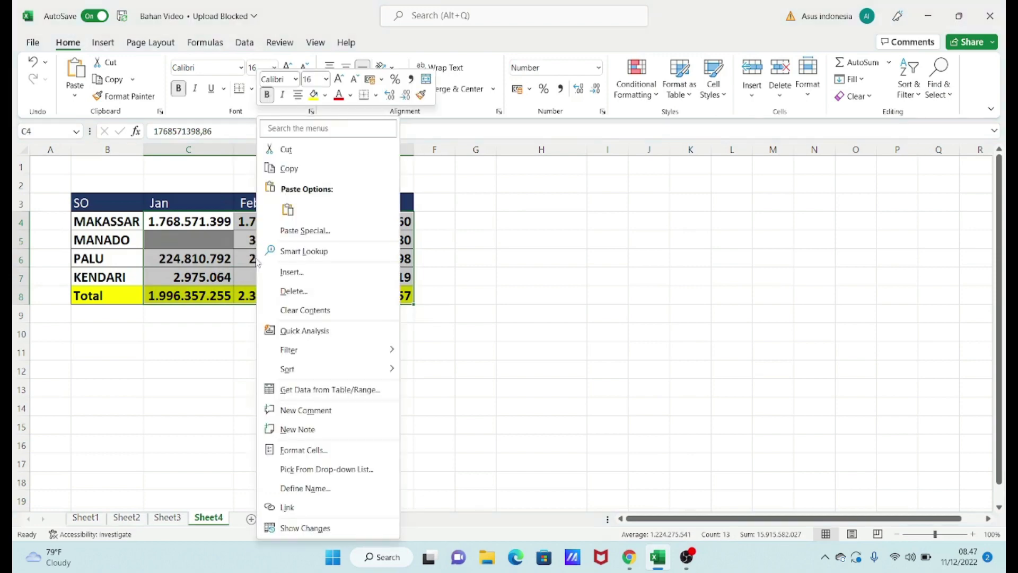
pyautogui.click(300, 450)
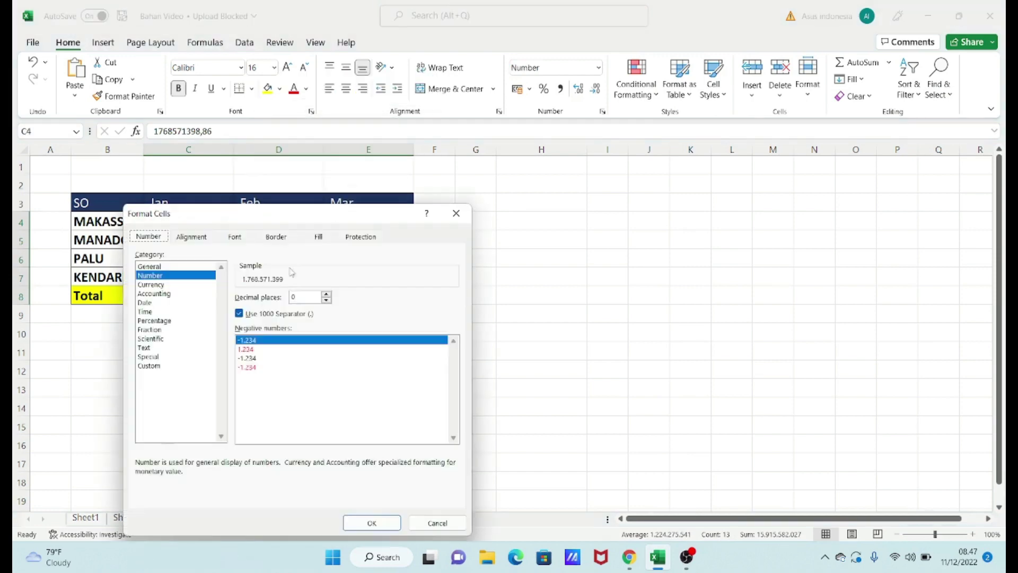
pyautogui.click(152, 365)
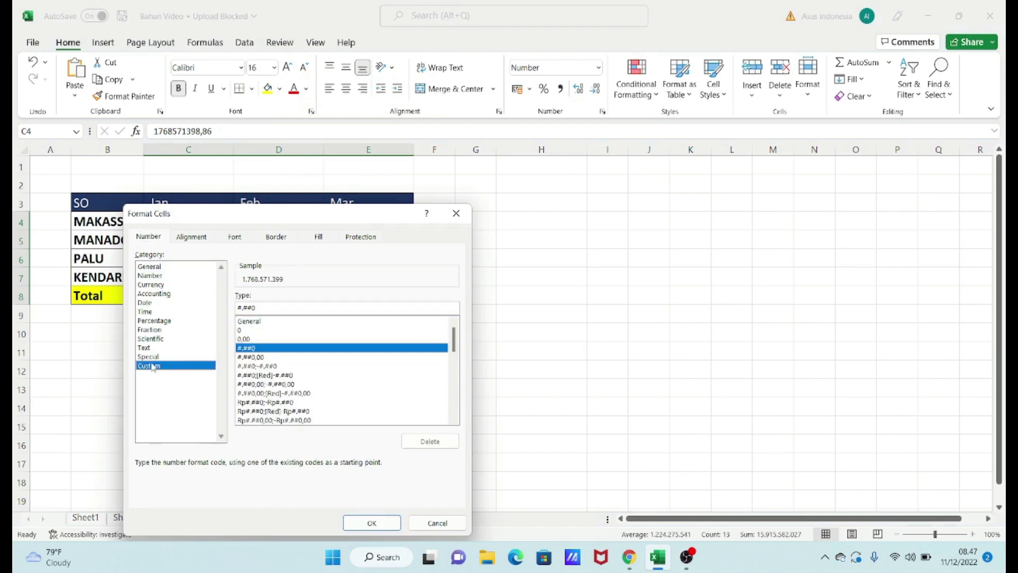
pyautogui.click(273, 307)
pyautogui.press('BackSpace')
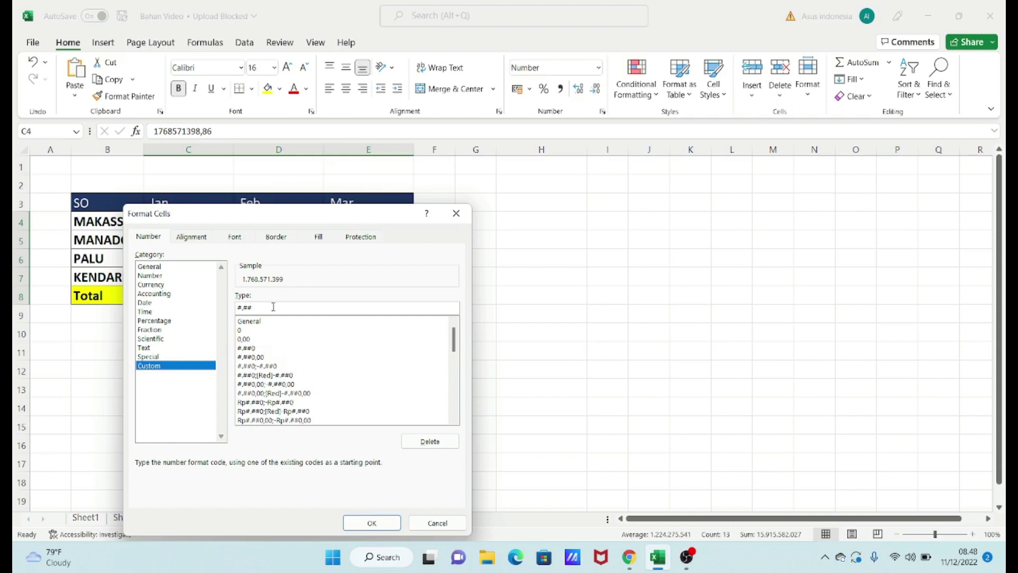
pyautogui.write('#..')
pyautogui.moveTo(285, 225); pyautogui.dragTo(454, 204)
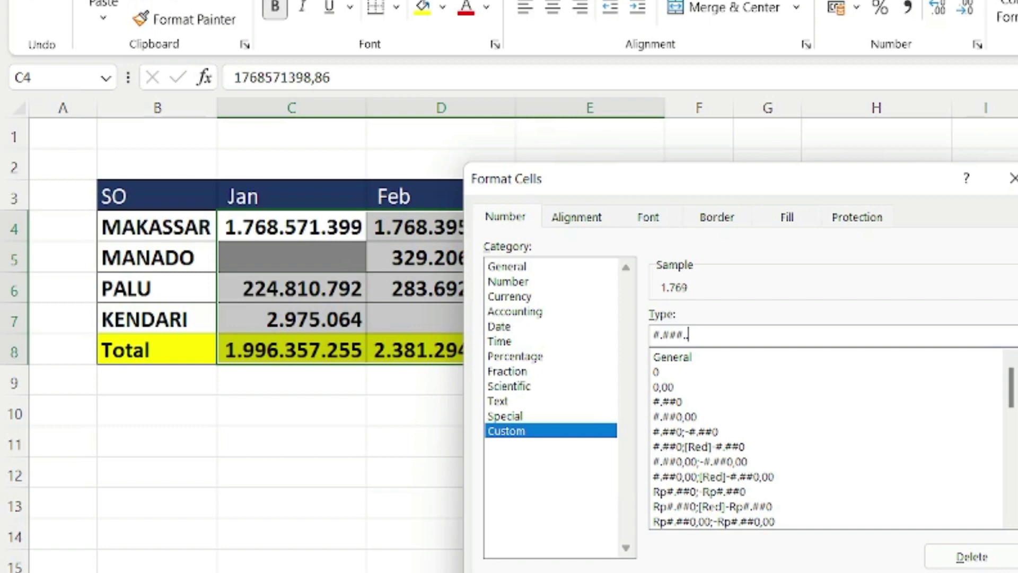
pyautogui.press('Return')
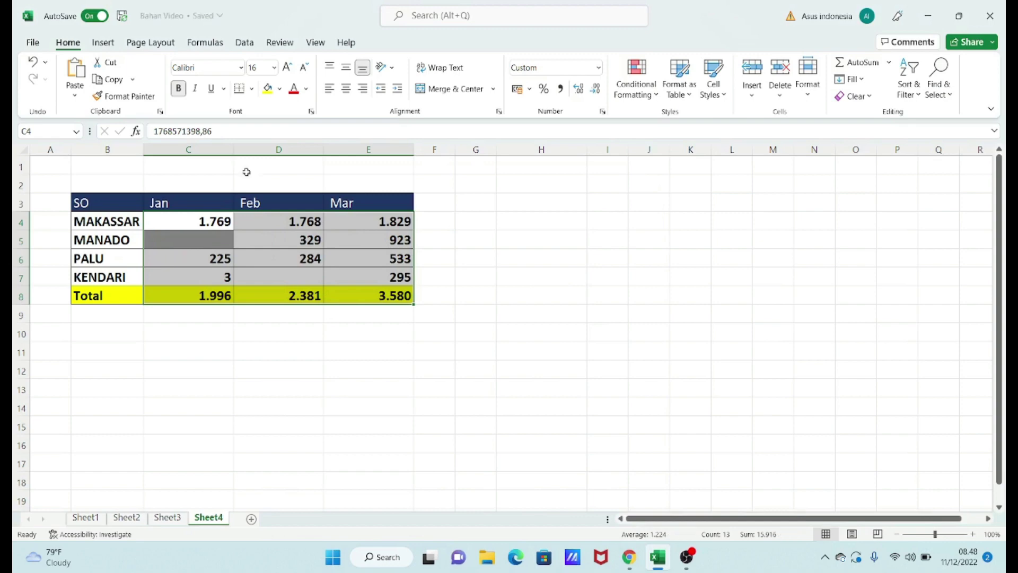
# Narrow the Jan column, dismiss the sign-in required bar, and reselect the Jan–Mar figures.
pyautogui.moveTo(234, 149); pyautogui.dragTo(194, 150)
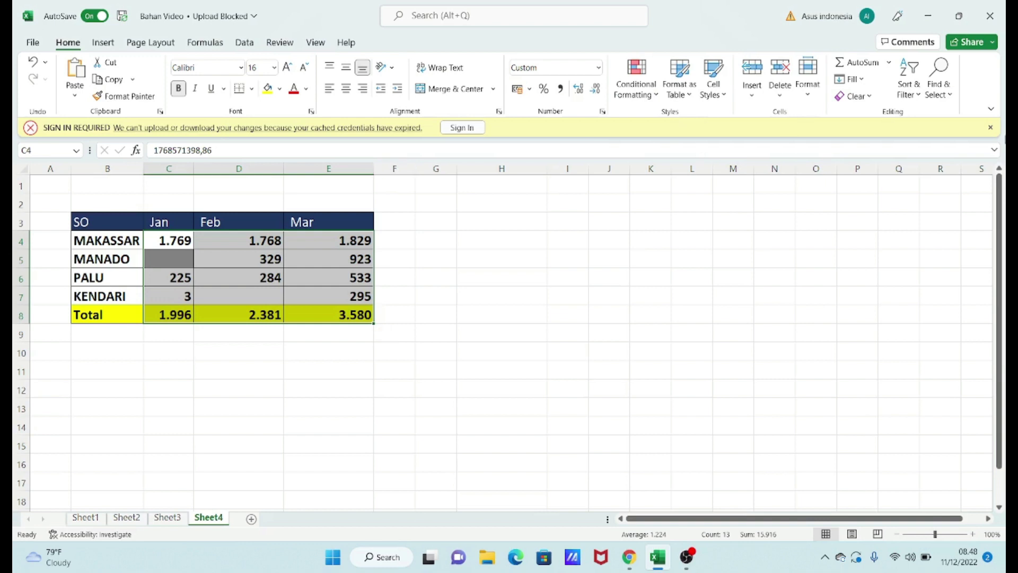
pyautogui.click(990, 128)
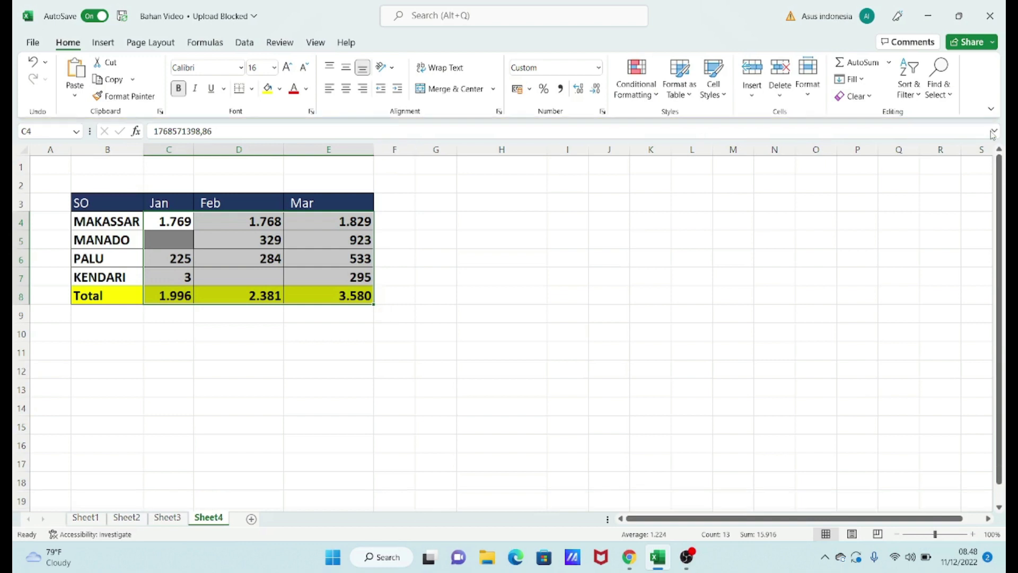
pyautogui.click(498, 258)
pyautogui.moveTo(167, 223); pyautogui.dragTo(371, 300)
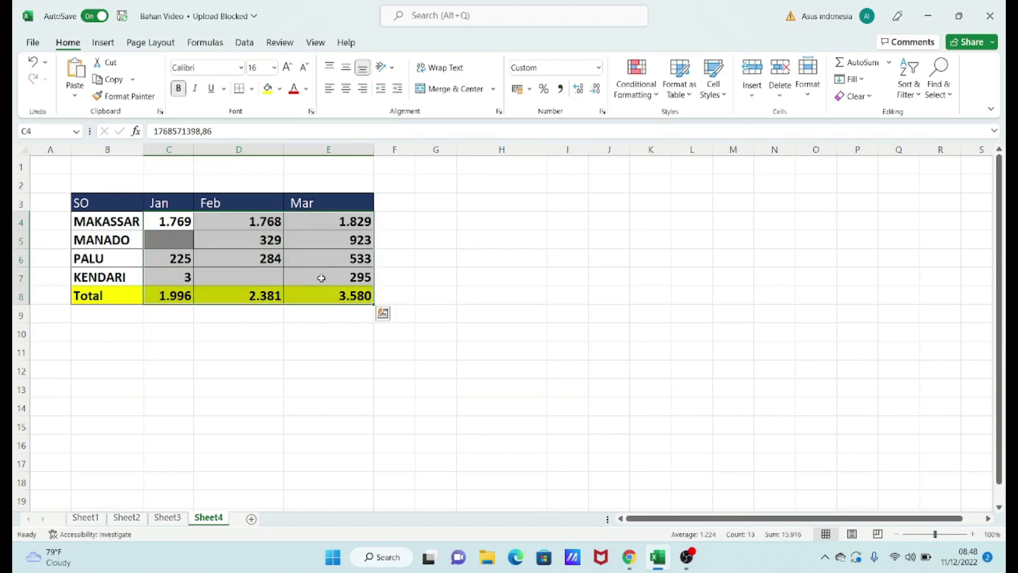
# In Format Cells for the figures, clear the Type code and pick the #,##0 custom code.
pyautogui.rightClick(178, 234)
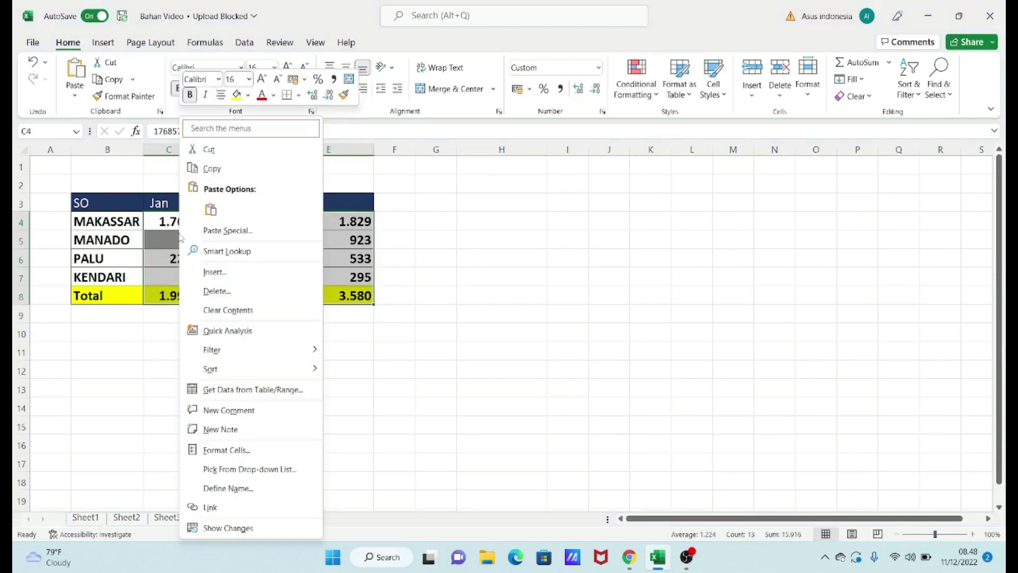
pyautogui.click(228, 449)
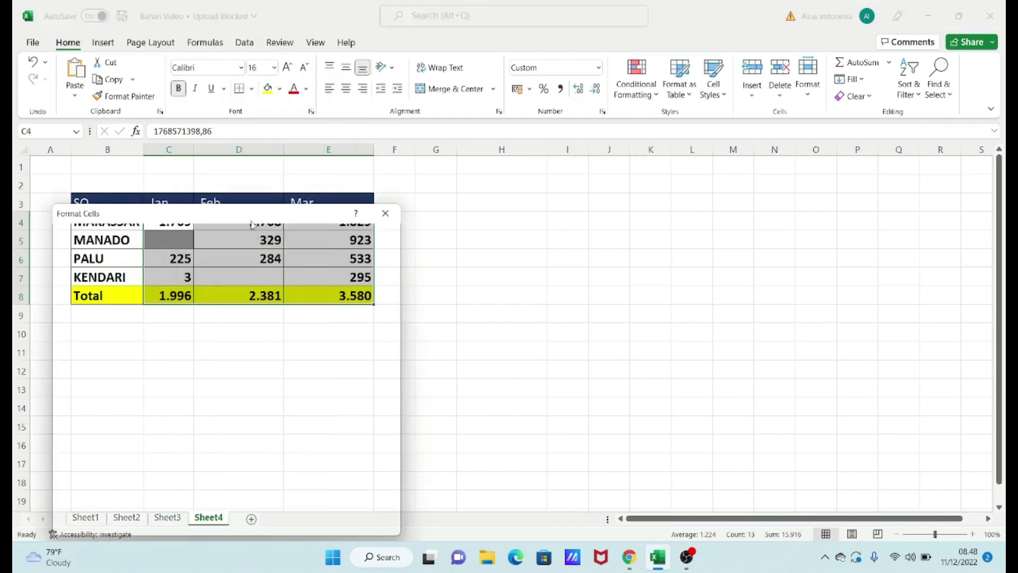
pyautogui.moveTo(252, 218); pyautogui.dragTo(532, 219)
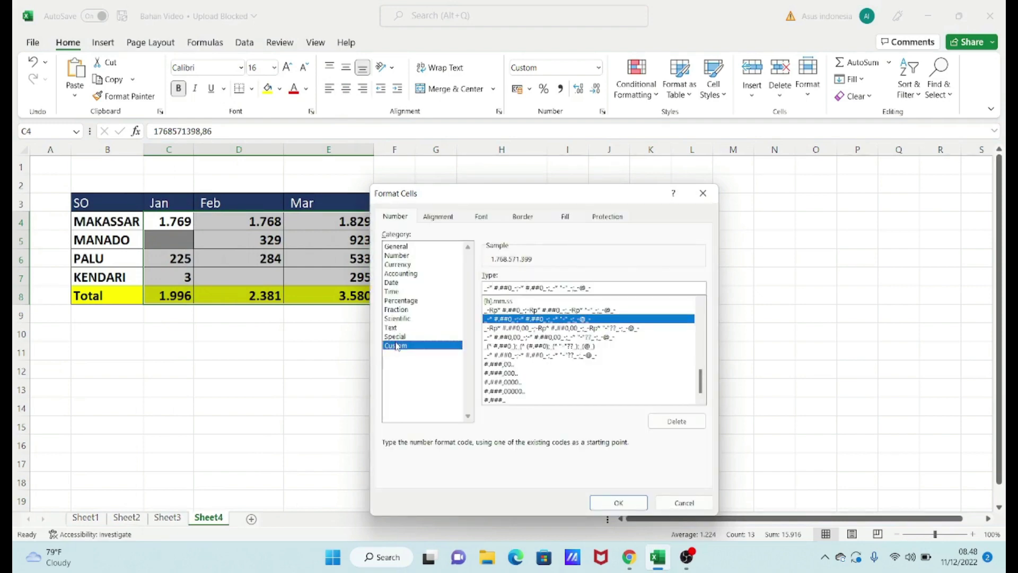
pyautogui.click(633, 288)
pyautogui.press('BackSpace')
pyautogui.press('BackSpace')
pyautogui.press('BackSpace')
pyautogui.press('BackSpace')
pyautogui.press('BackSpace')
pyautogui.press('BackSpace')
pyautogui.press('BackSpace')
pyautogui.press('BackSpace')
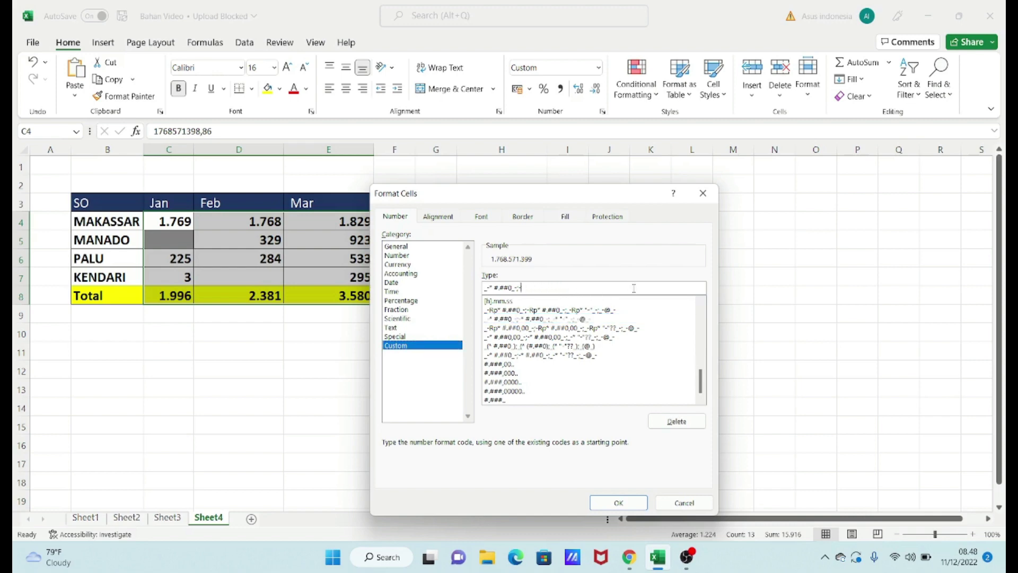
pyautogui.press('BackSpace')
pyautogui.press('BackSpace')
pyautogui.press('BackSpace')
pyautogui.moveTo(701, 379); pyautogui.dragTo(714, 287)
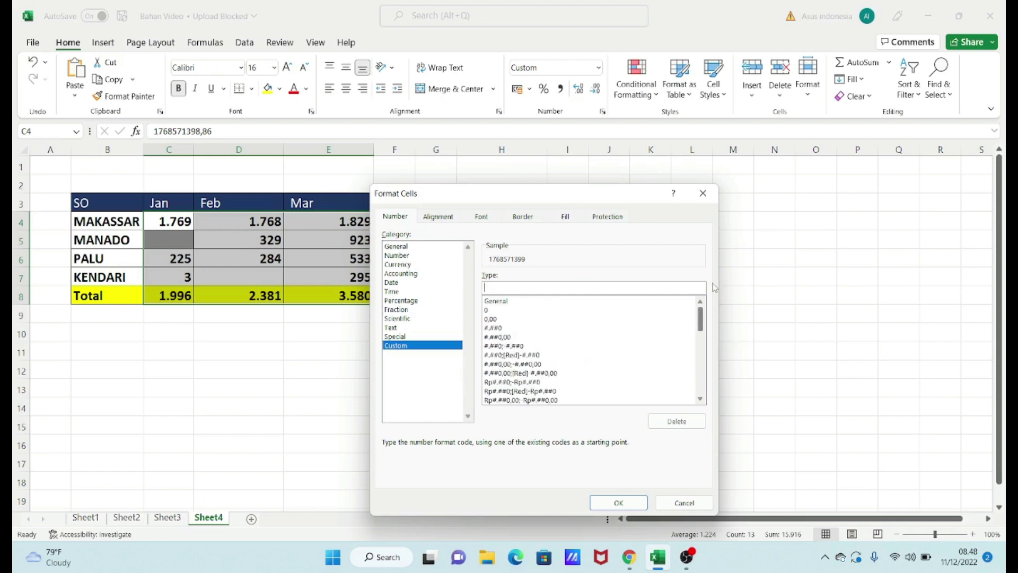
pyautogui.click(496, 328)
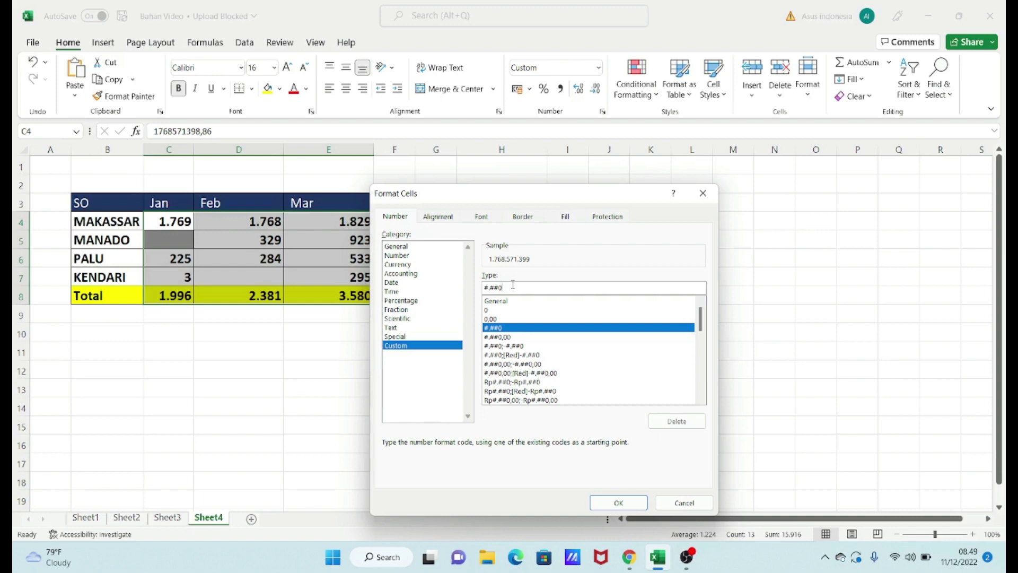
# Edit the custom code to #.###.,00 so the preview shows 1.768,57.
pyautogui.press('BackSpace')
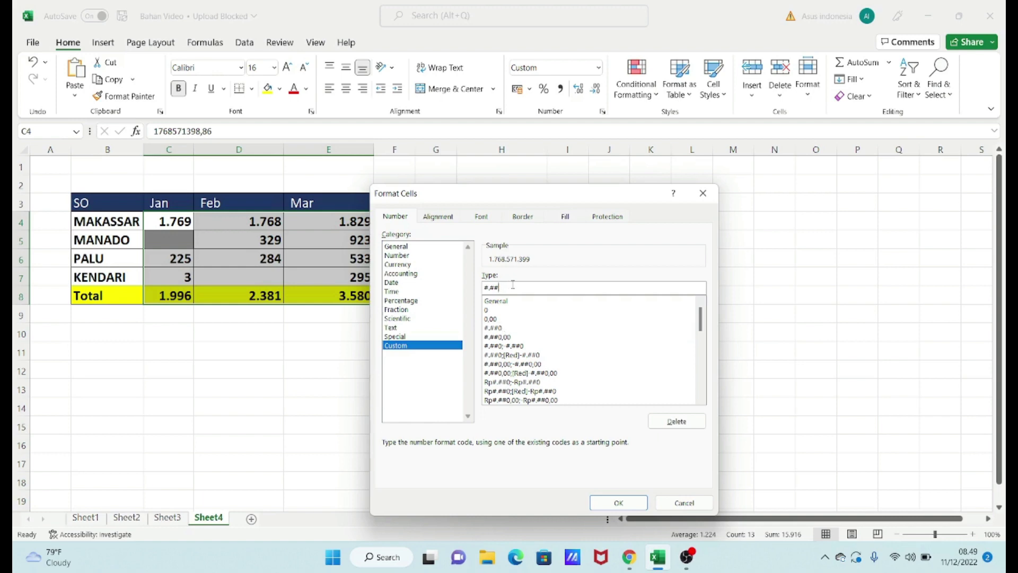
pyautogui.write('3')
pyautogui.press('BackSpace')
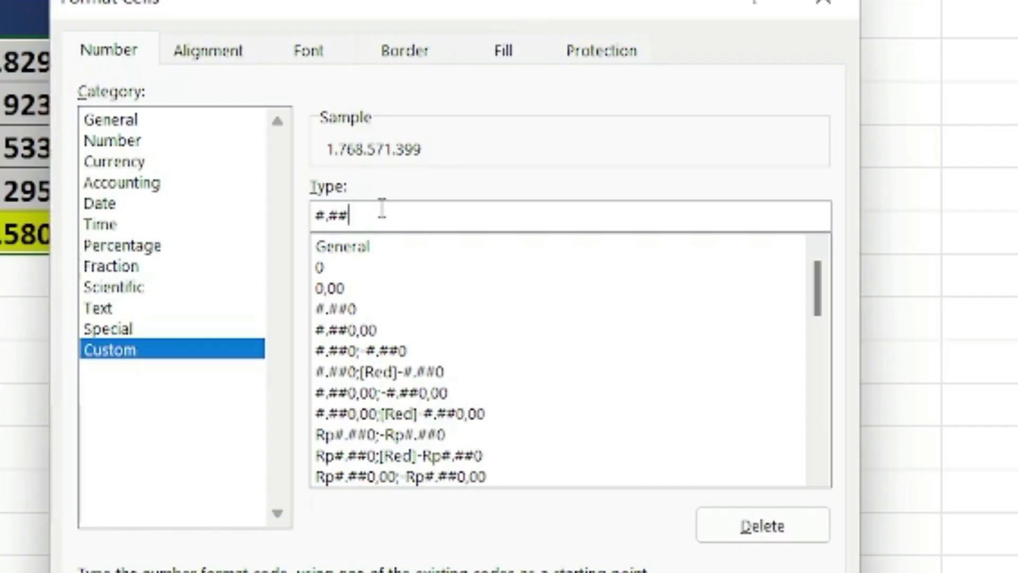
pyautogui.write('#.')
pyautogui.write(',')
pyautogui.write(',')
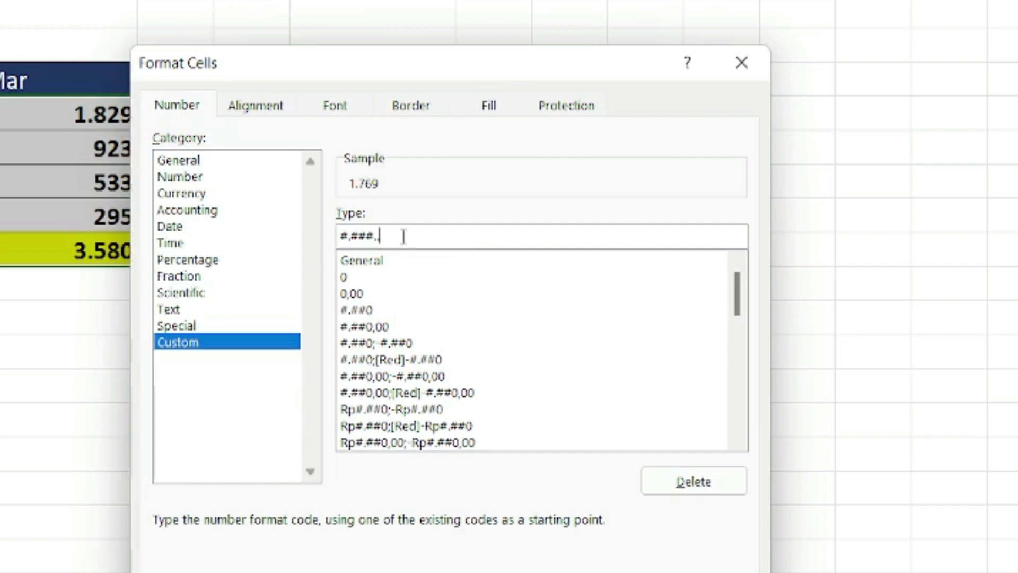
pyautogui.write(',')
pyautogui.write('00')
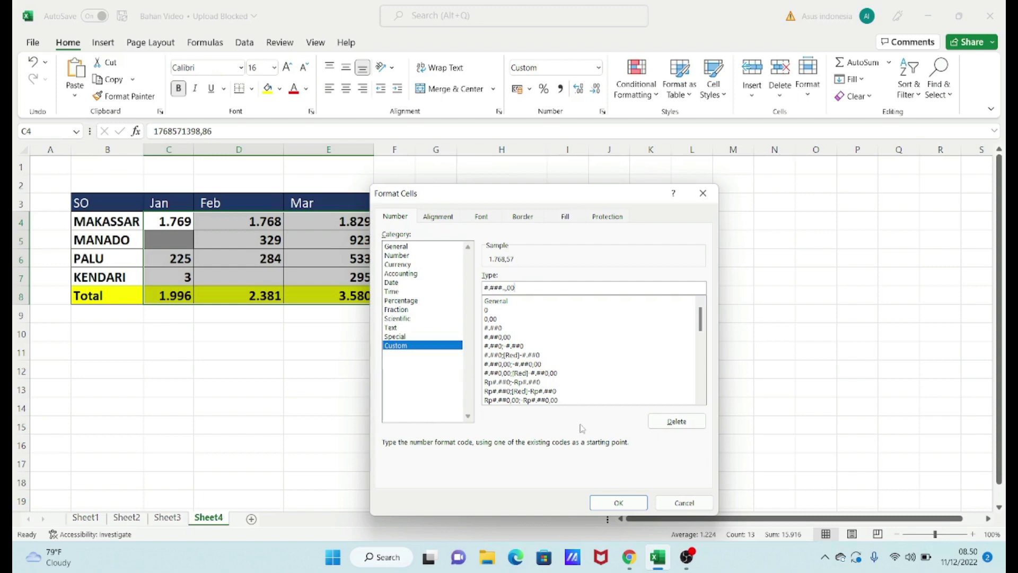
# Apply the #.###.,00 format (MAKASSAR 1.768,57) and AutoFit columns C, D and E.
pyautogui.click(618, 502)
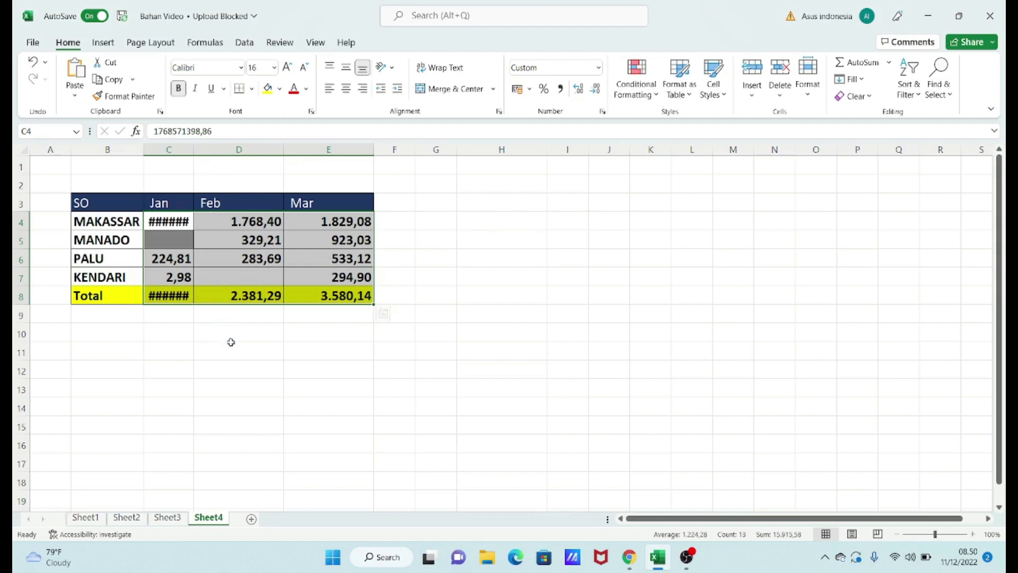
pyautogui.doubleClick(194, 149)
pyautogui.moveTo(192, 219); pyautogui.dragTo(374, 293)
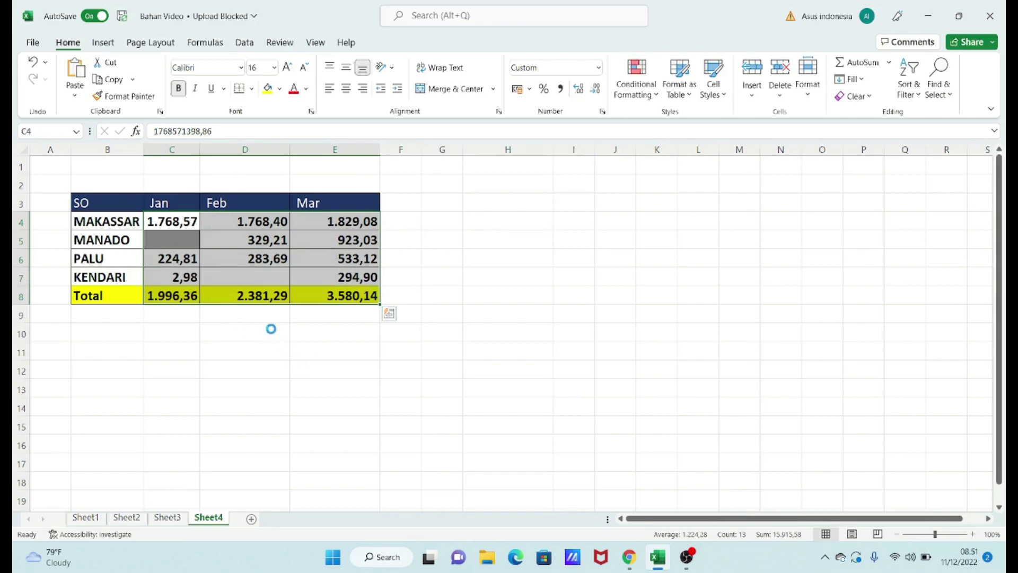
pyautogui.doubleClick(290, 149)
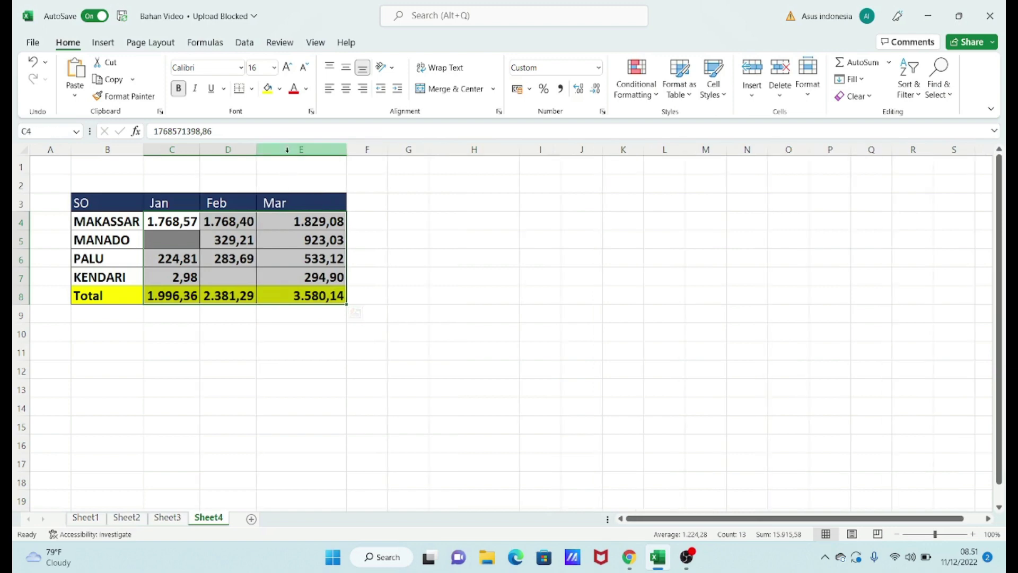
pyautogui.doubleClick(347, 150)
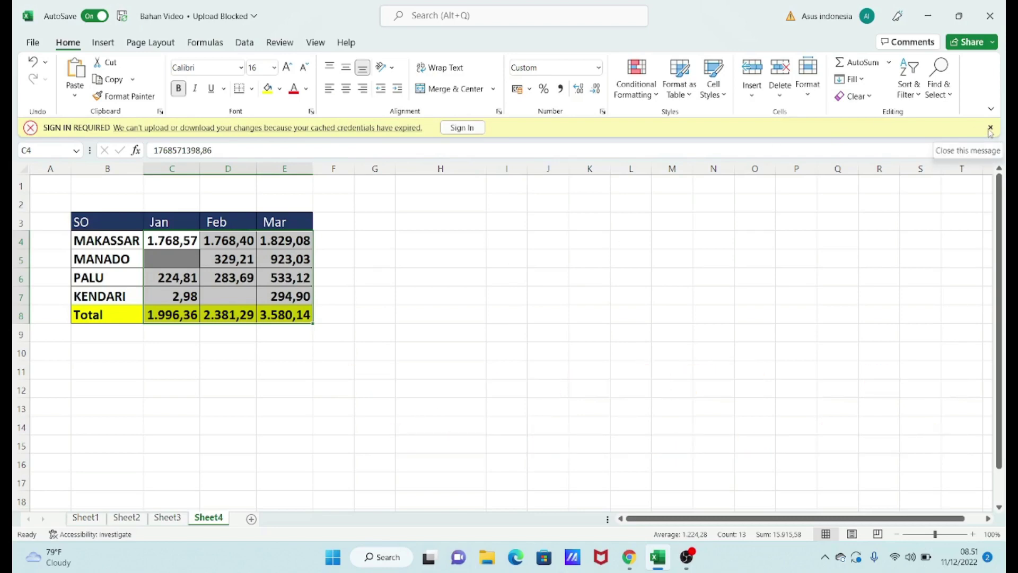
# Close the yellow SIGN IN REQUIRED message bar above the finished table.
pyautogui.click(989, 128)
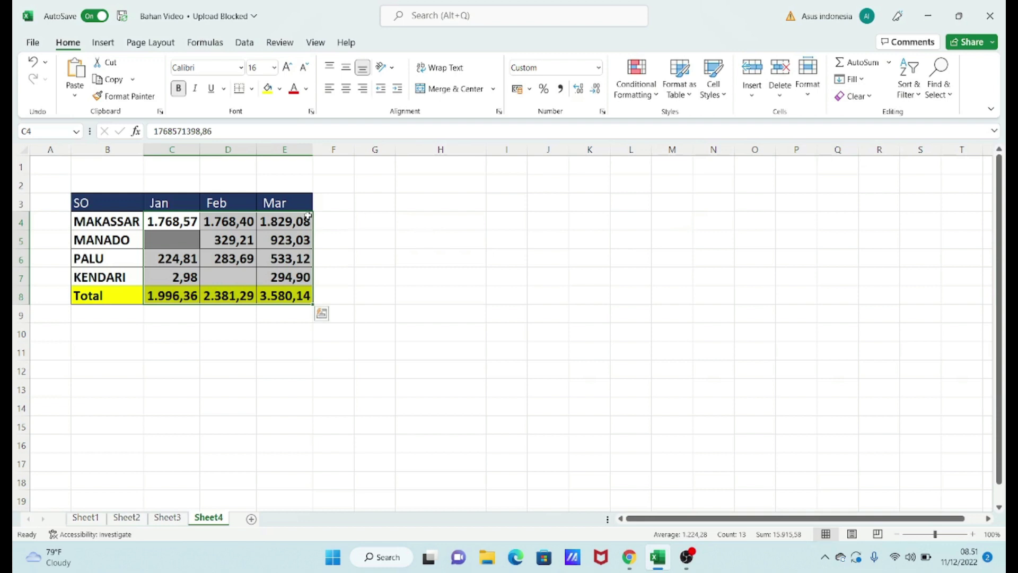